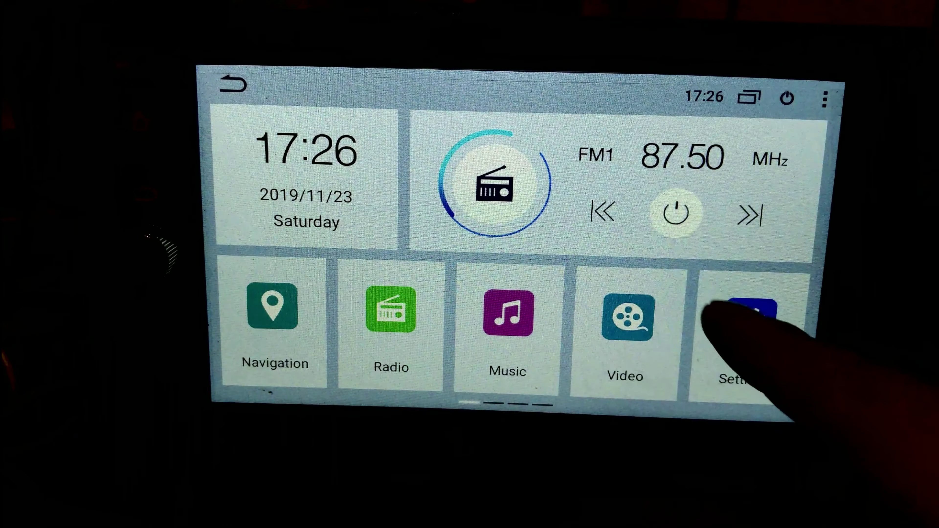
Swipe through the launcher's app pages, then open system Settings from the quick settings panel
drag(733, 310, 610, 322)
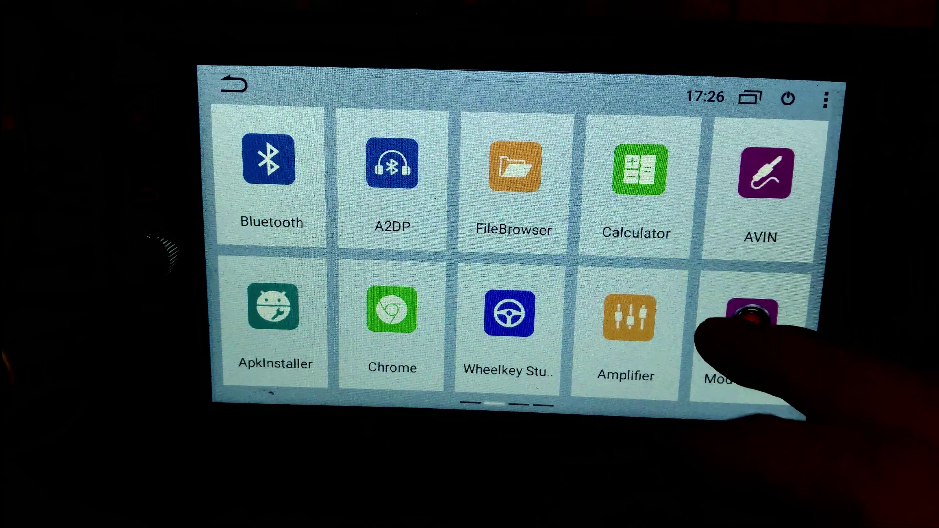
drag(429, 390, 303, 392)
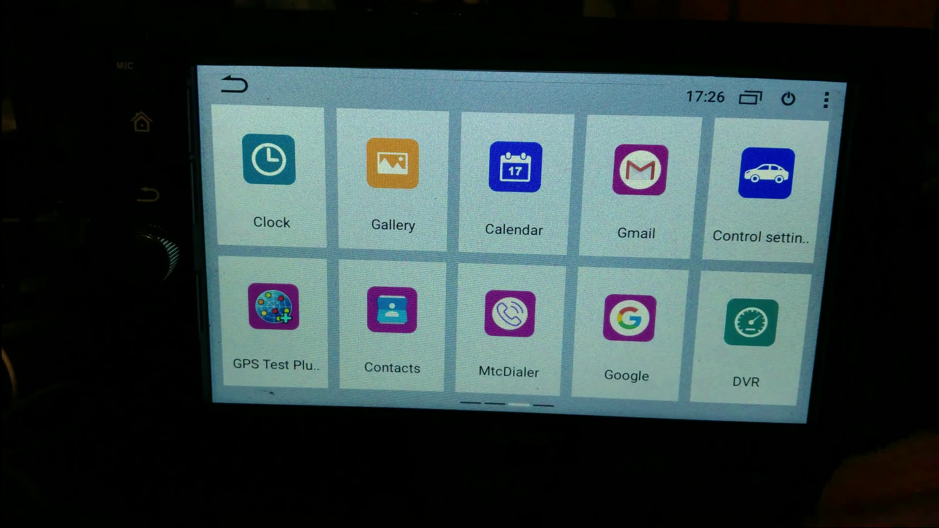
drag(691, 312, 536, 318)
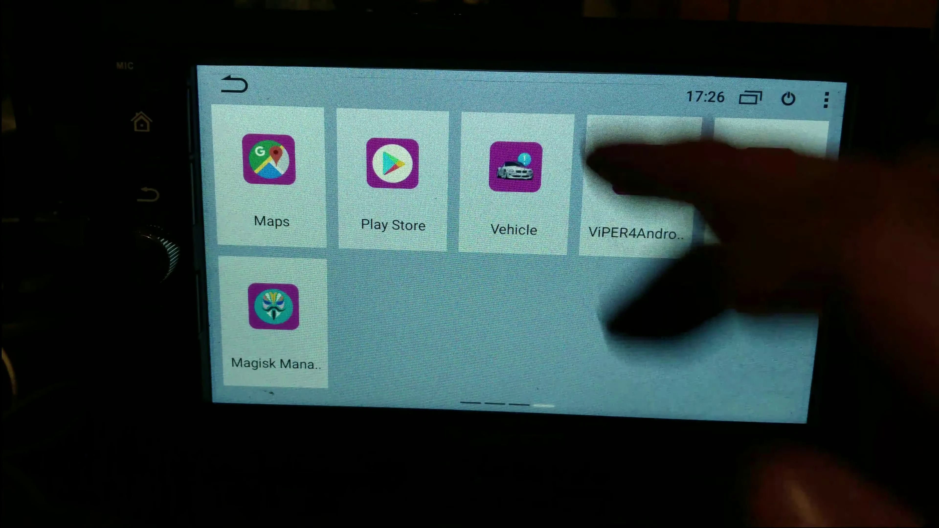
drag(547, 98, 835, 396)
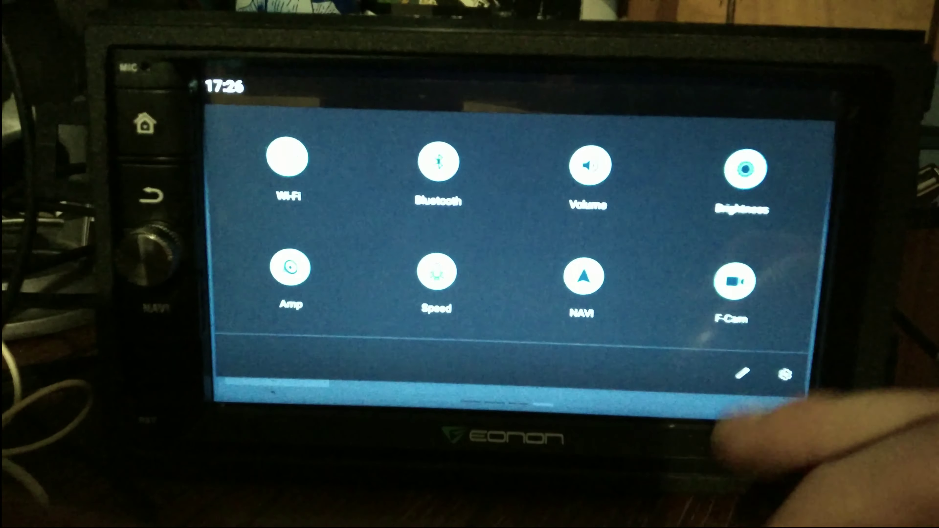
click(787, 374)
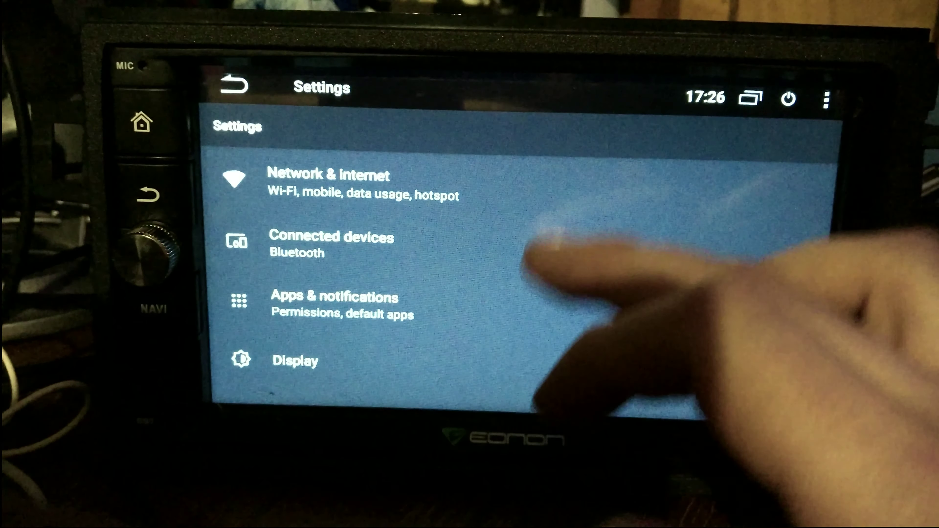
Scroll down the Settings list and open the Mod settings page
drag(554, 370, 565, 266)
drag(629, 222, 677, 126)
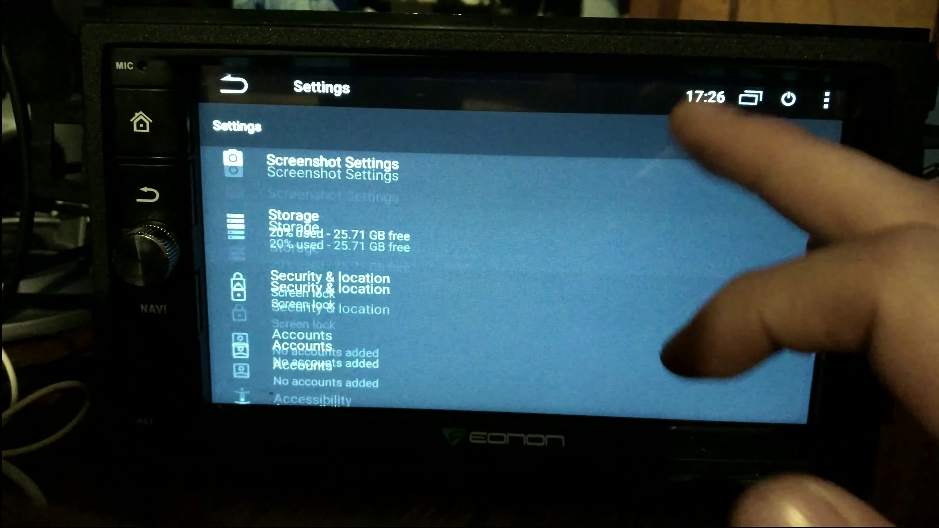
click(370, 259)
drag(650, 360, 849, 185)
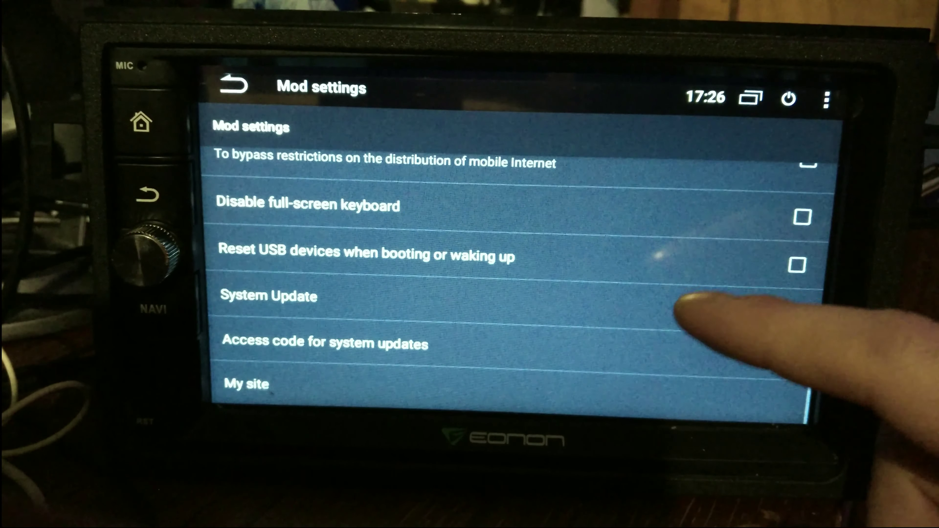
drag(654, 302, 639, 355)
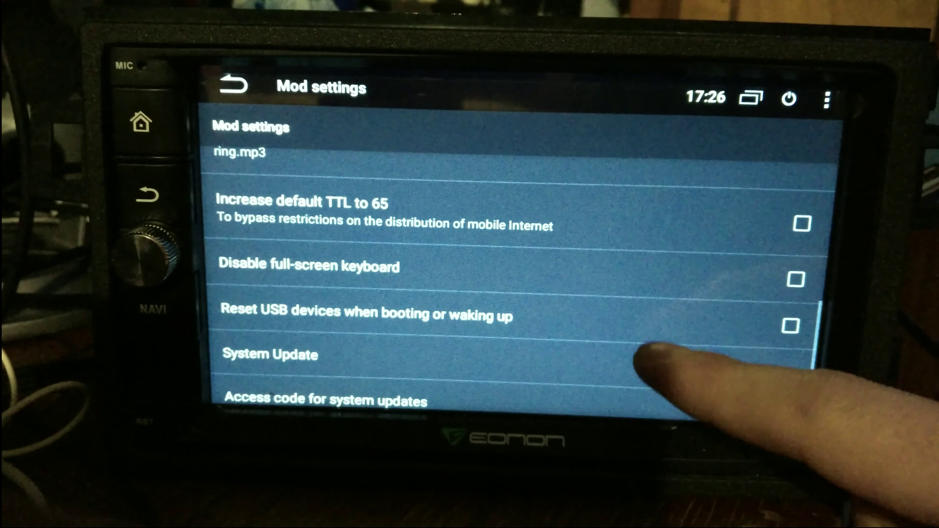
mouse_move(660, 252)
mouse_down()
mouse_move(629, 373)
mouse_move(635, 401)
mouse_up()
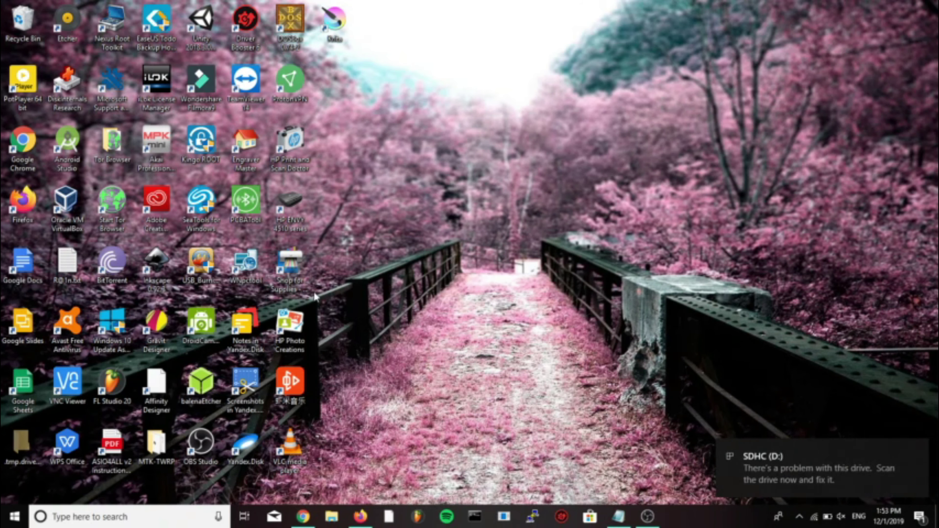
Open the SD card and Hal9k_Mod_3.x_upgrade_to_Android_9.0 folders side by side, then launch SD_Firmware_Tool.exe
right_click(330, 525)
click(331, 477)
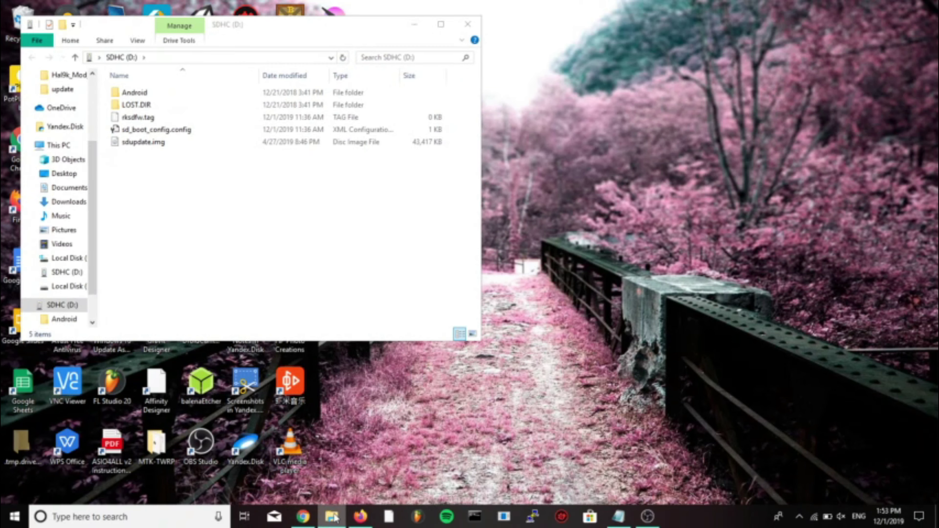
right_click(333, 517)
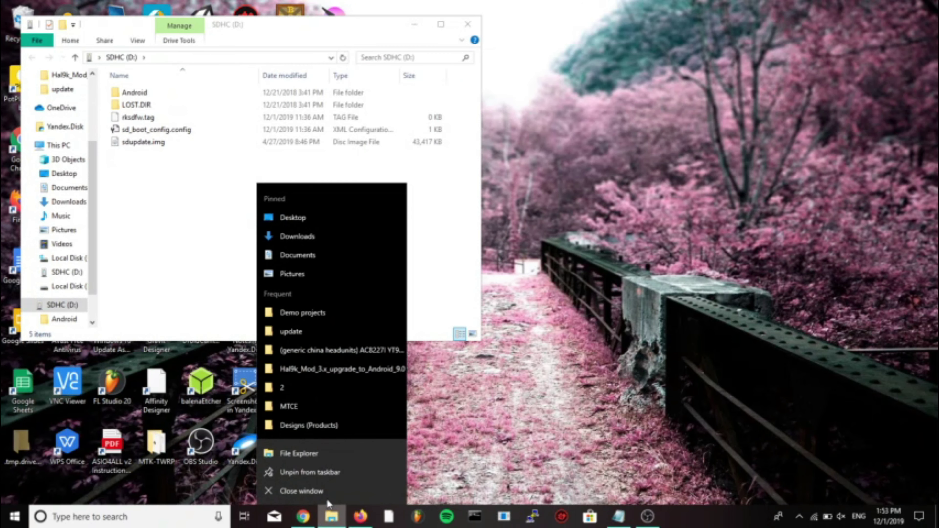
click(325, 370)
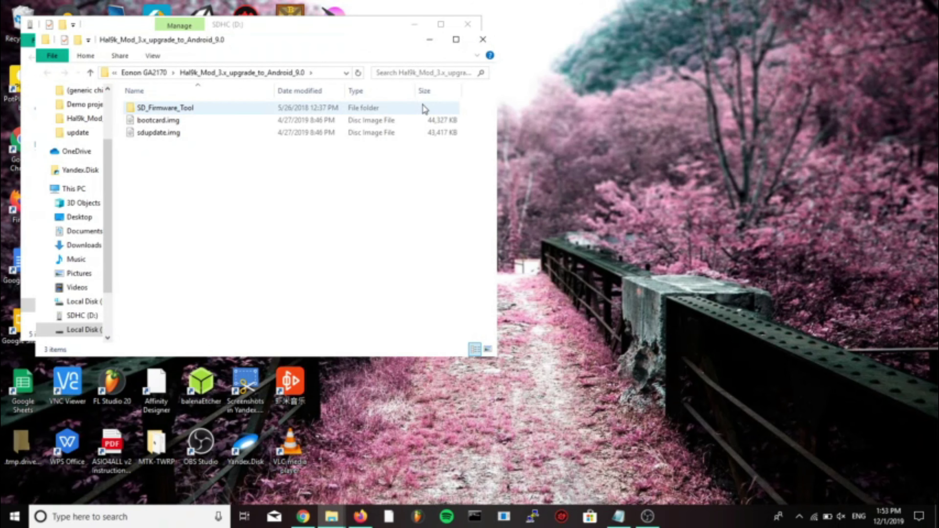
drag(337, 40, 691, 62)
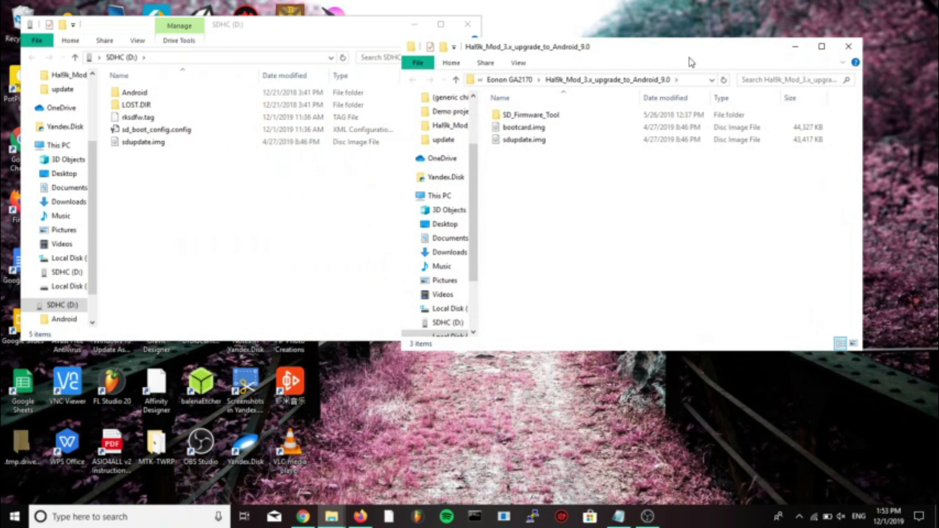
double_click(571, 116)
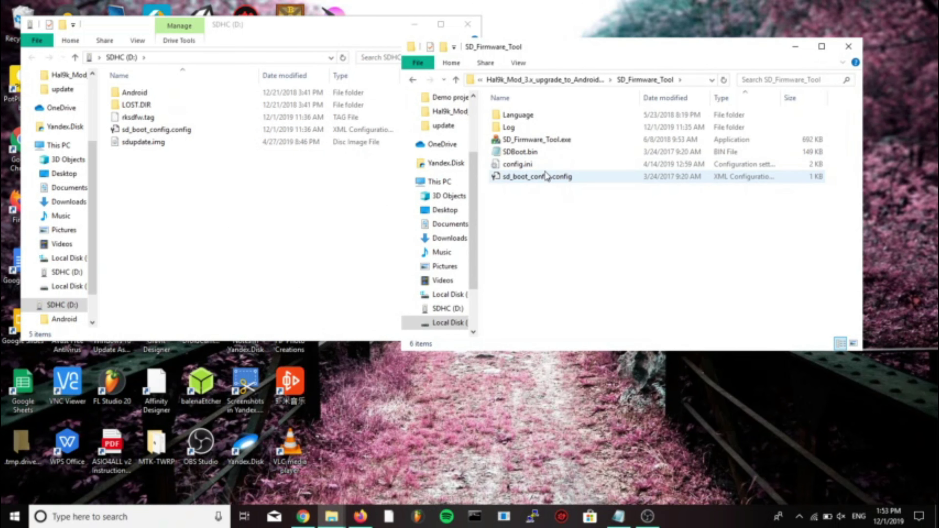
double_click(536, 139)
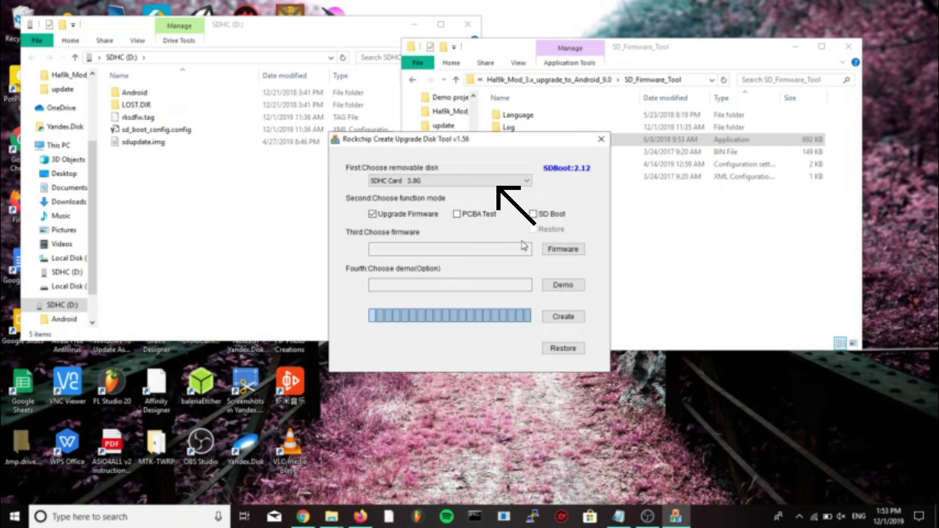
Choose bootcard.img as the firmware and create the upgrade card on the SDHC card, confirming with Yes
click(554, 250)
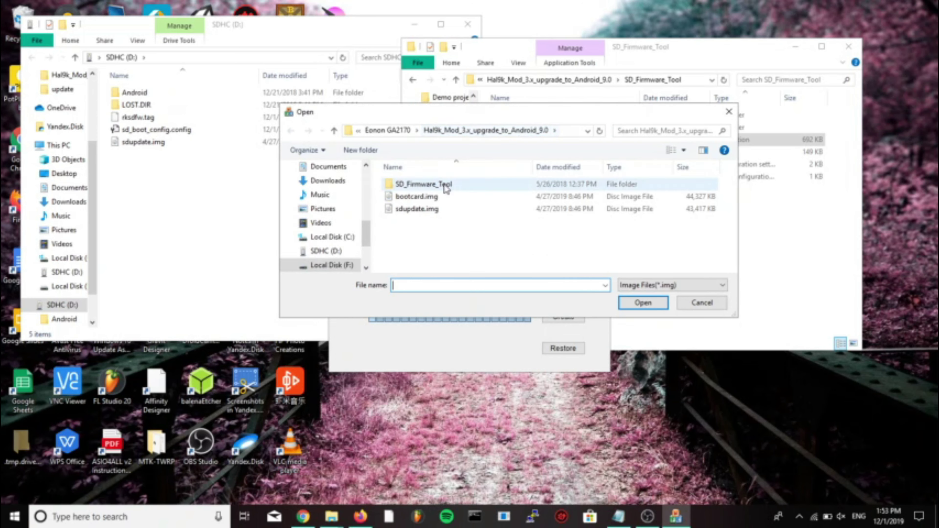
click(432, 199)
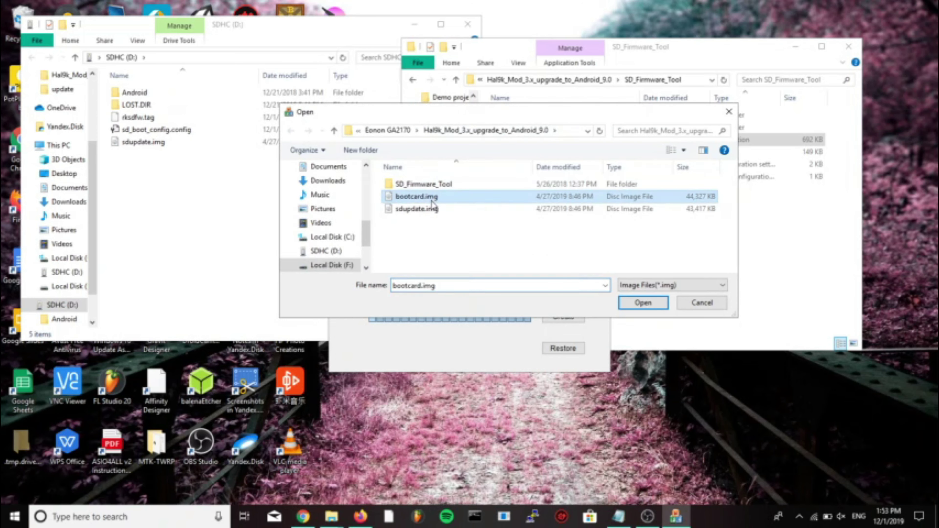
click(628, 302)
click(562, 317)
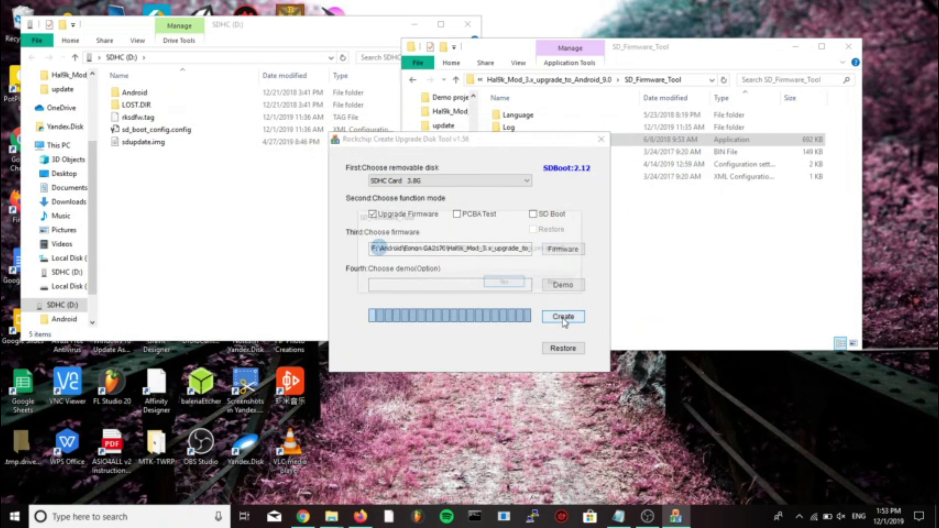
click(524, 284)
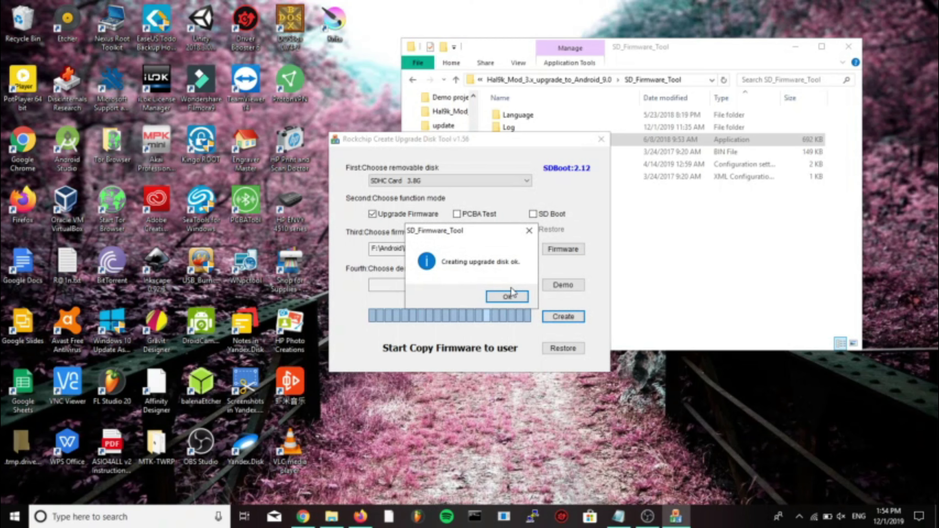
Close the firmware tool and copy sdupdate.img from the Hal9k_Mod_3.x_upgrade_to_Android_9.0 folder
click(507, 296)
click(601, 139)
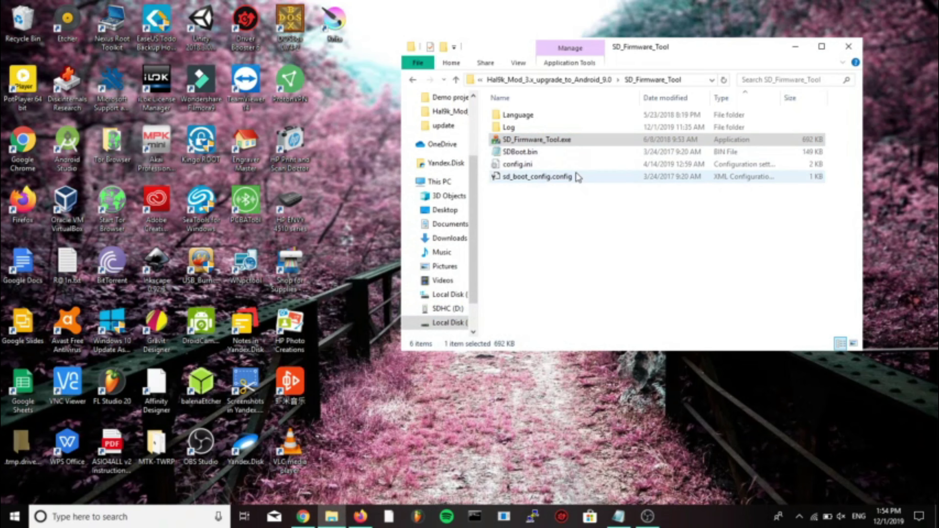
click(554, 80)
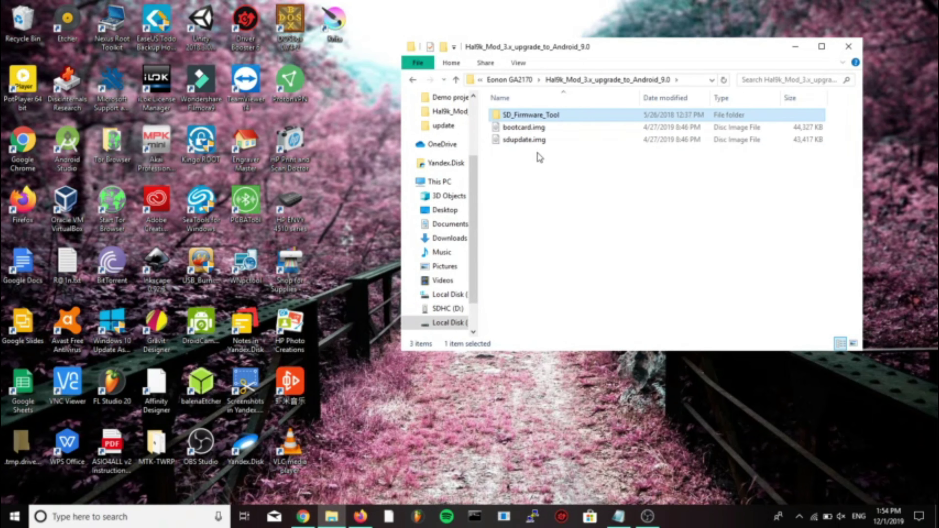
click(515, 144)
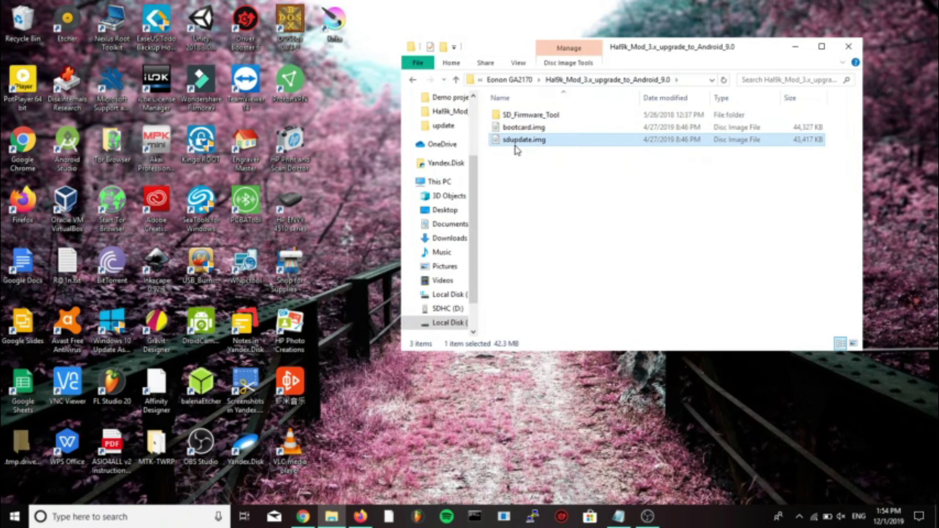
right_click(516, 148)
click(544, 352)
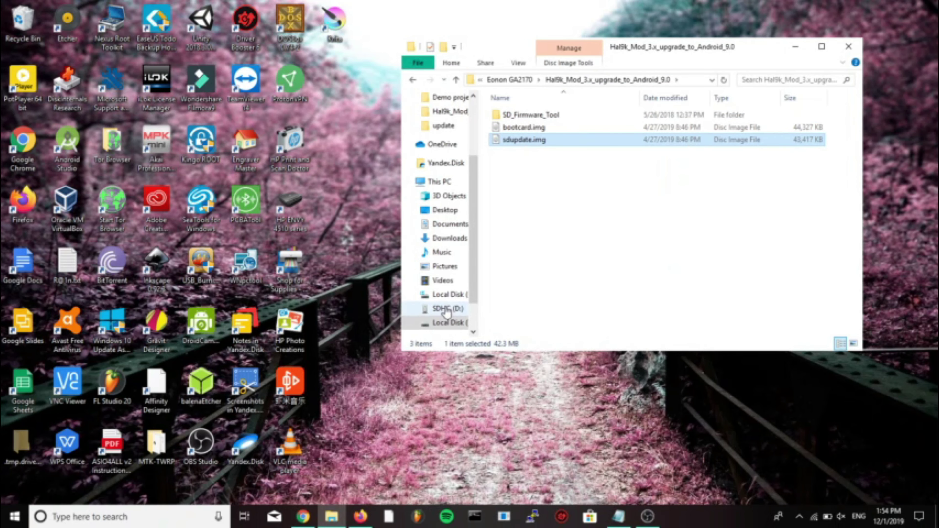
Paste sdupdate.img onto SDHC (D:), replacing the existing file, then eject the card
click(446, 310)
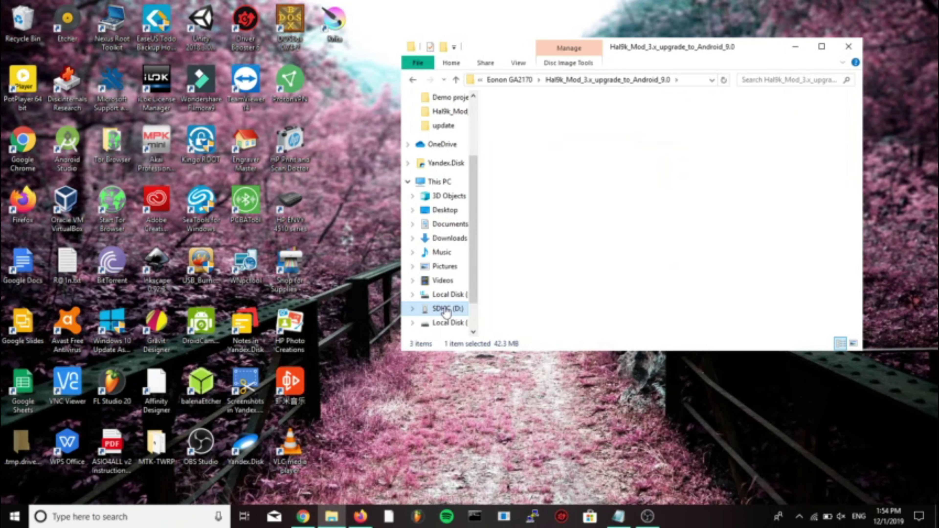
right_click(542, 202)
click(590, 277)
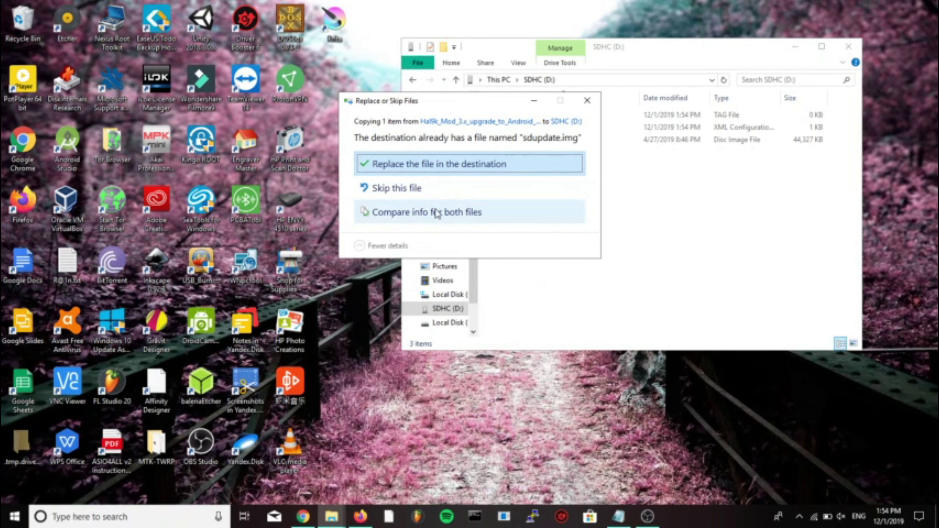
click(435, 169)
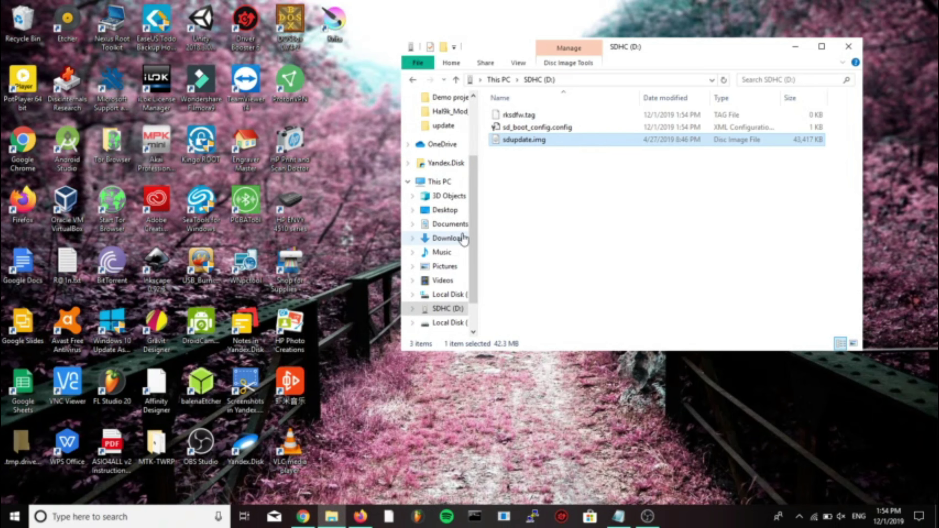
right_click(446, 310)
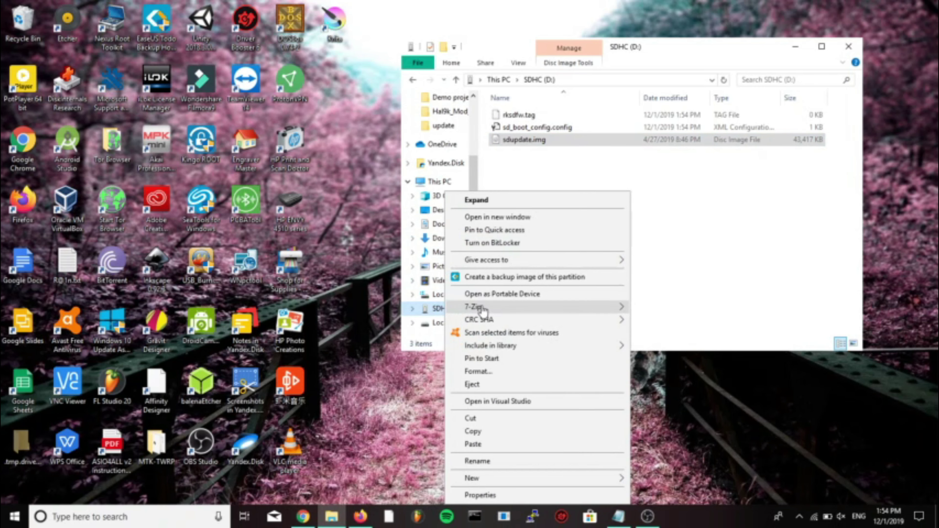
click(485, 384)
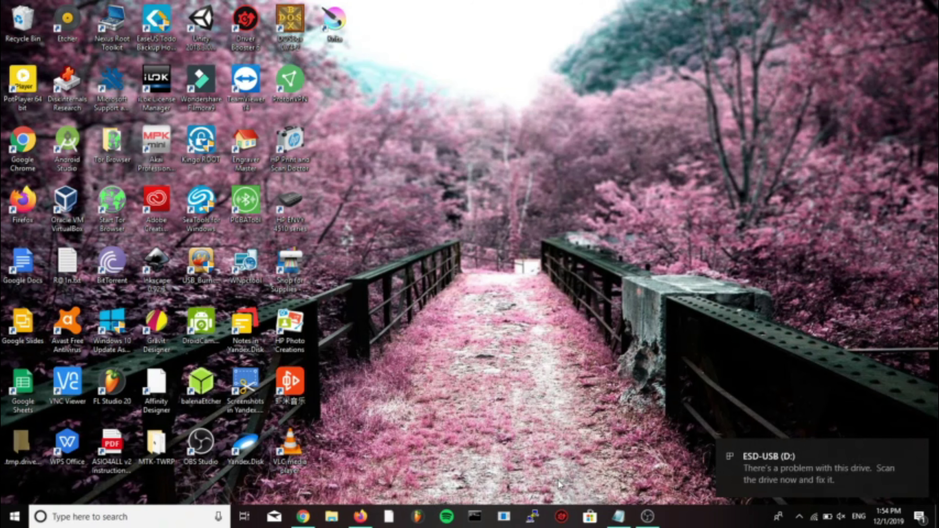
Copy update.zip from the Hal9k_Mod_4.0_MTCD_MTCE_PX5_eng folder
click(829, 457)
click(518, 95)
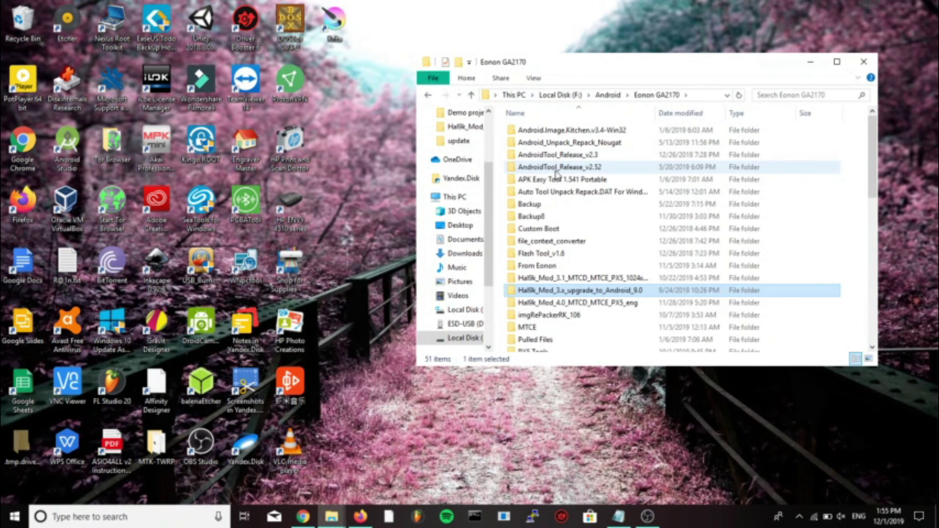
double_click(573, 303)
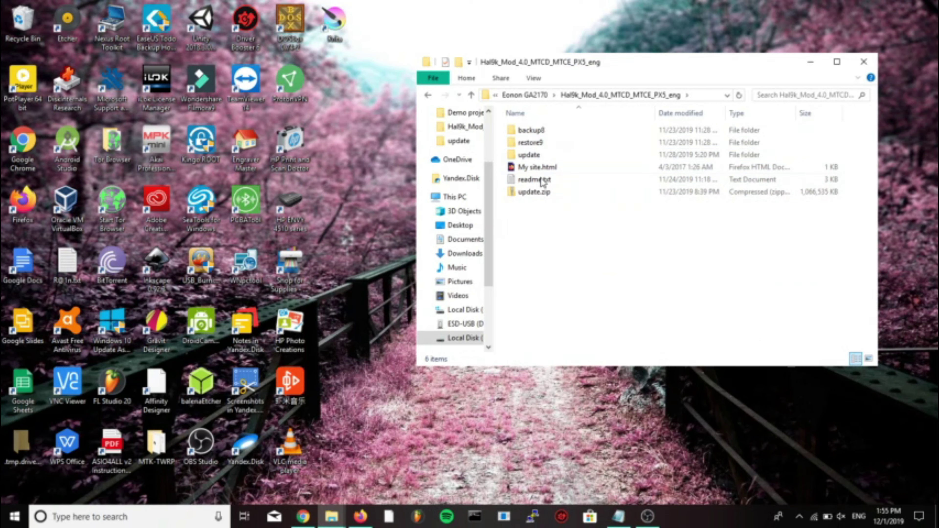
click(545, 193)
right_click(544, 188)
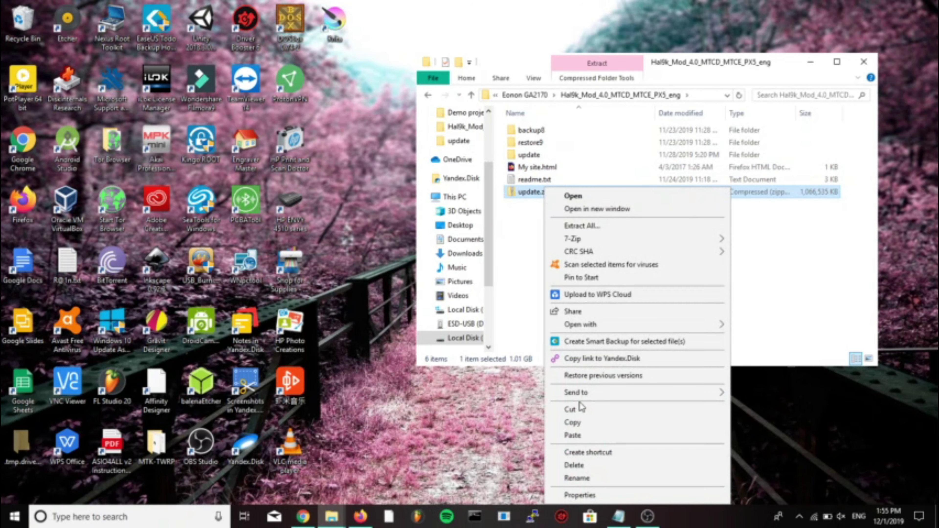
click(577, 422)
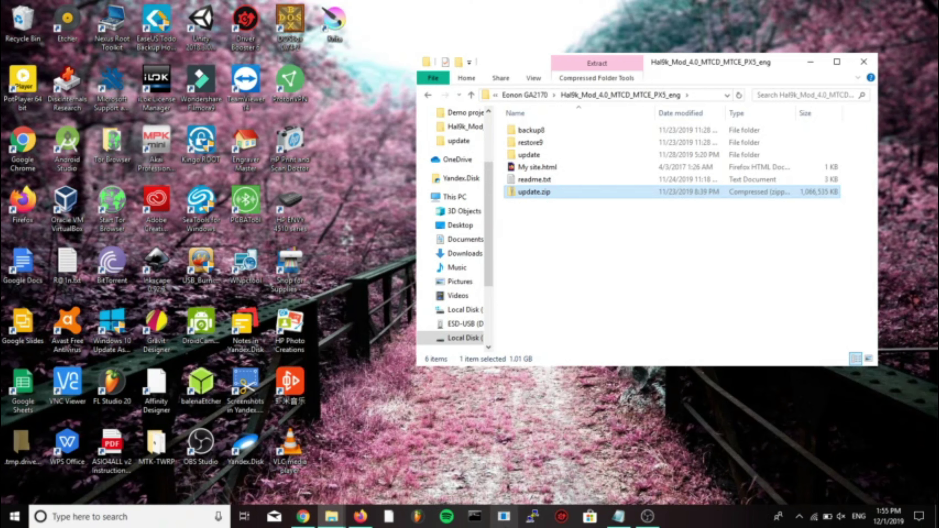
Paste update.zip into the ESD-USB (D:) drive window
mouse_move(340, 521)
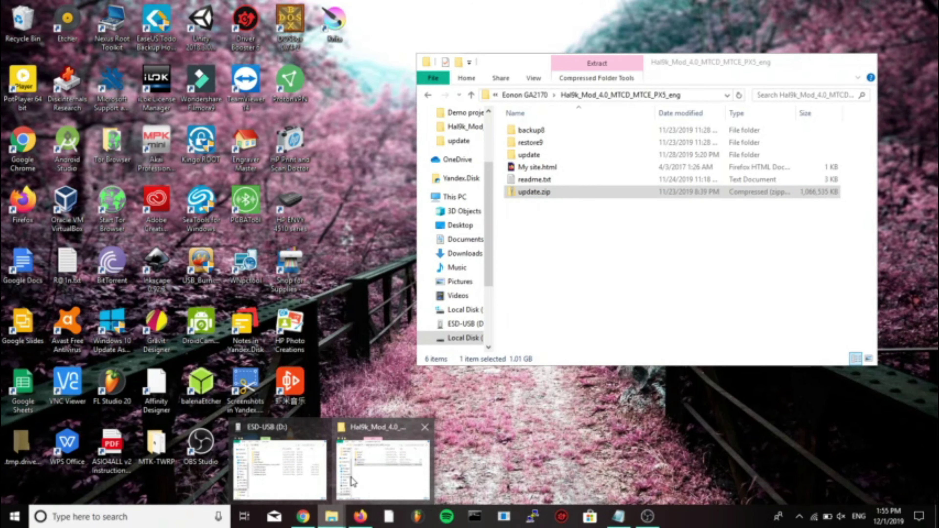
click(300, 467)
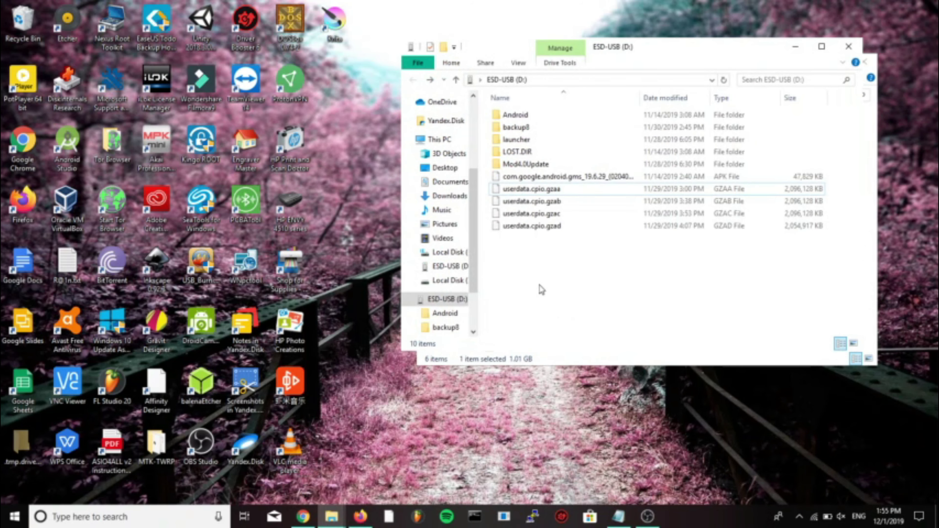
right_click(545, 272)
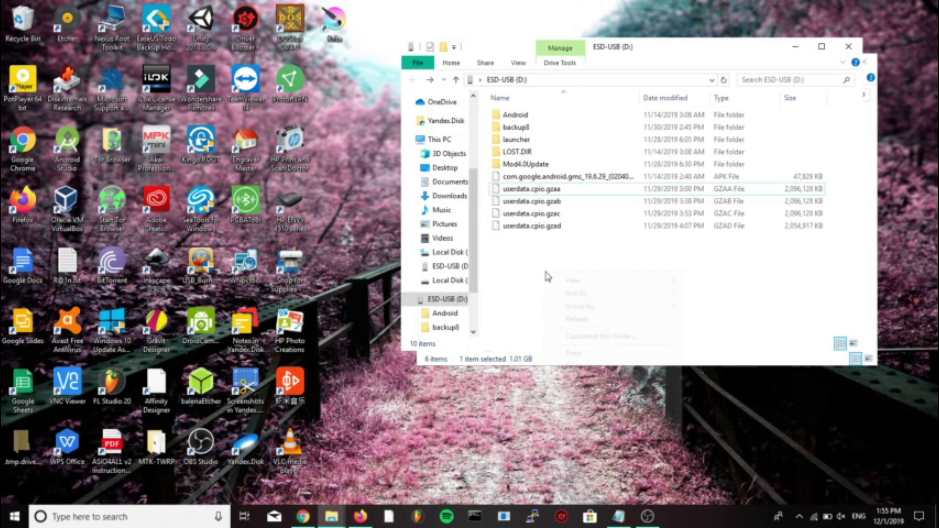
click(582, 352)
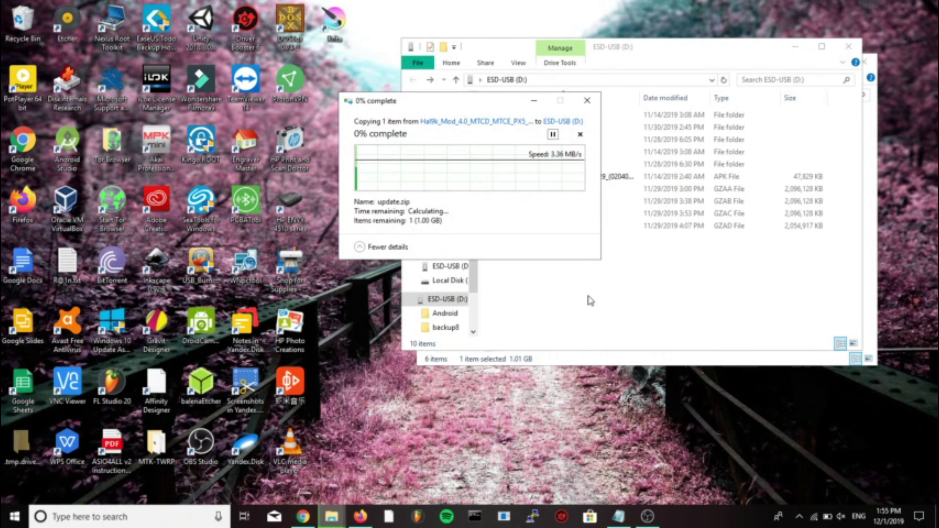